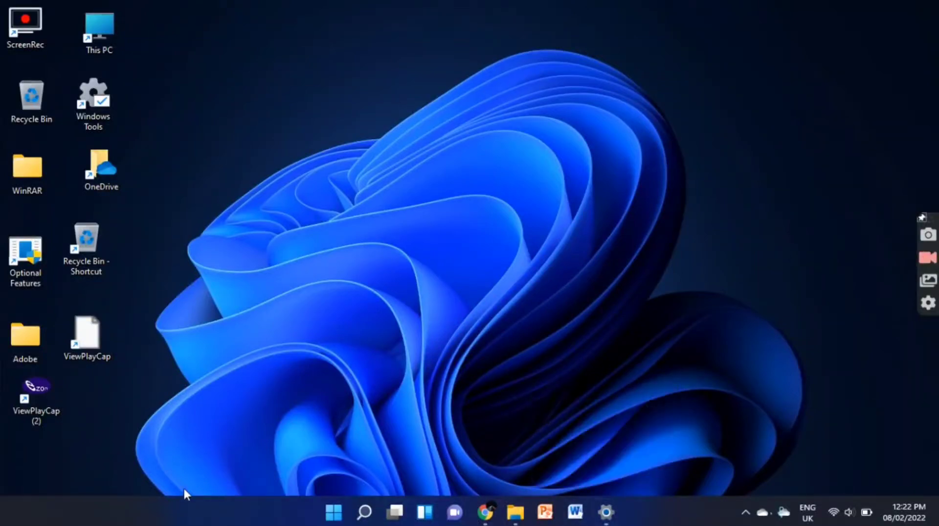
# Step: Hide all desktop icons by unchecking View > Show desktop icons in the desktop context menu
pyautogui.rightClick(399, 182)
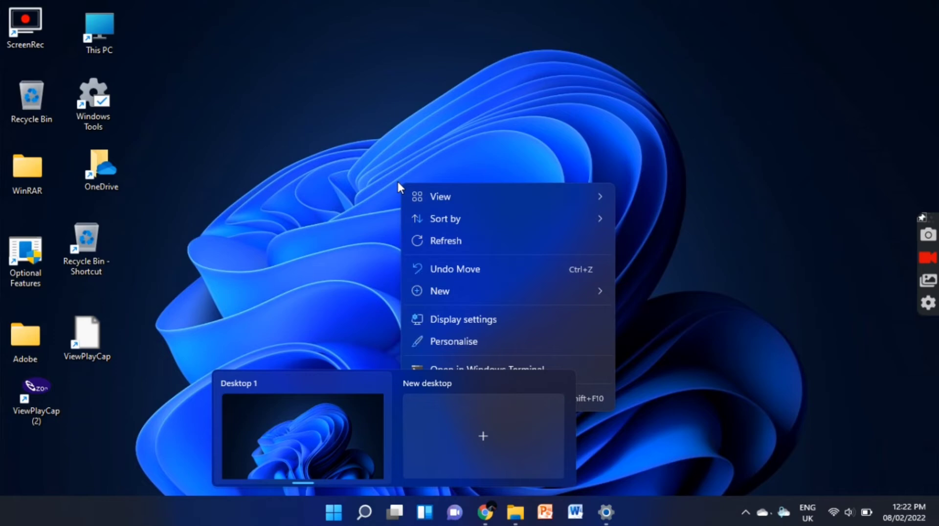
pyautogui.click(341, 198)
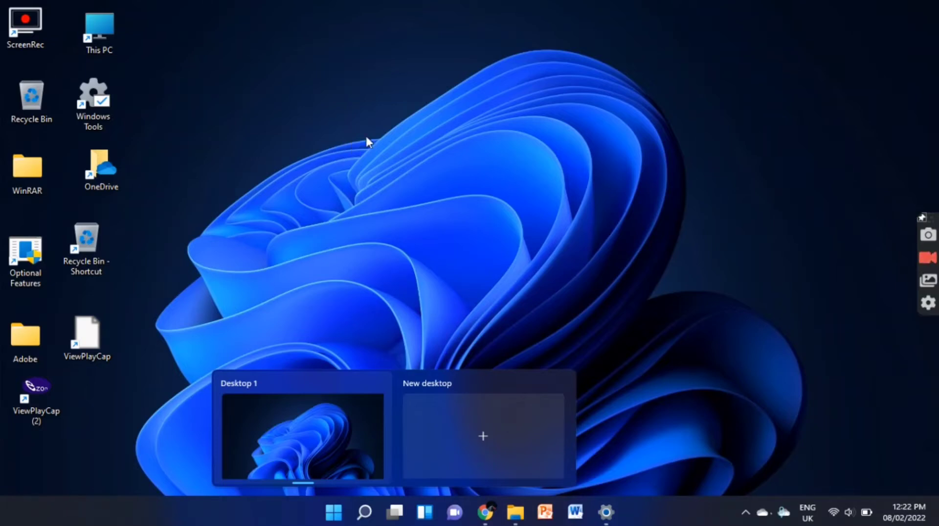
pyautogui.rightClick(365, 142)
pyautogui.moveTo(438, 156)
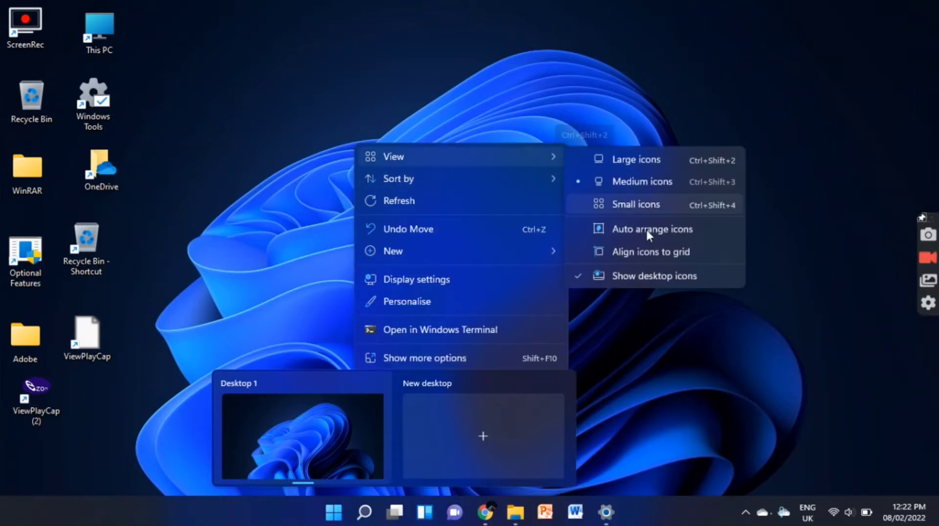
pyautogui.click(636, 275)
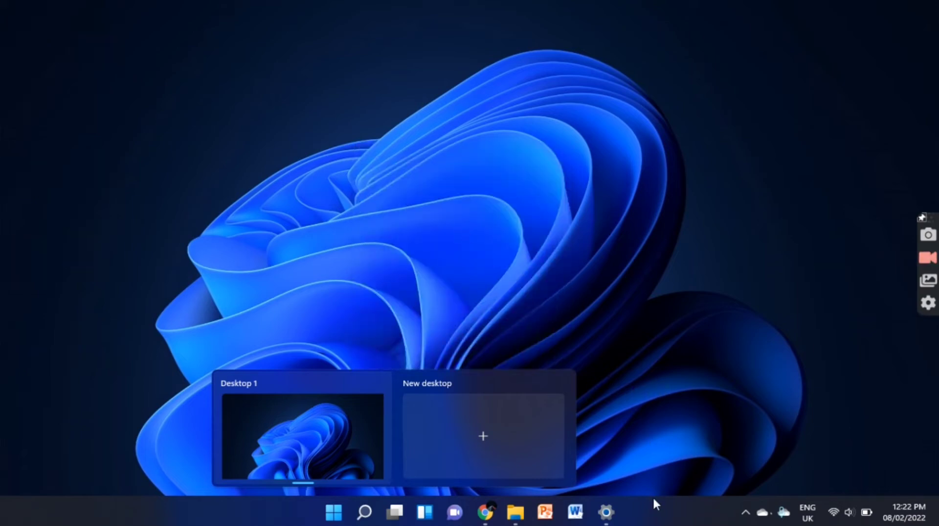
pyautogui.moveTo(606, 512)
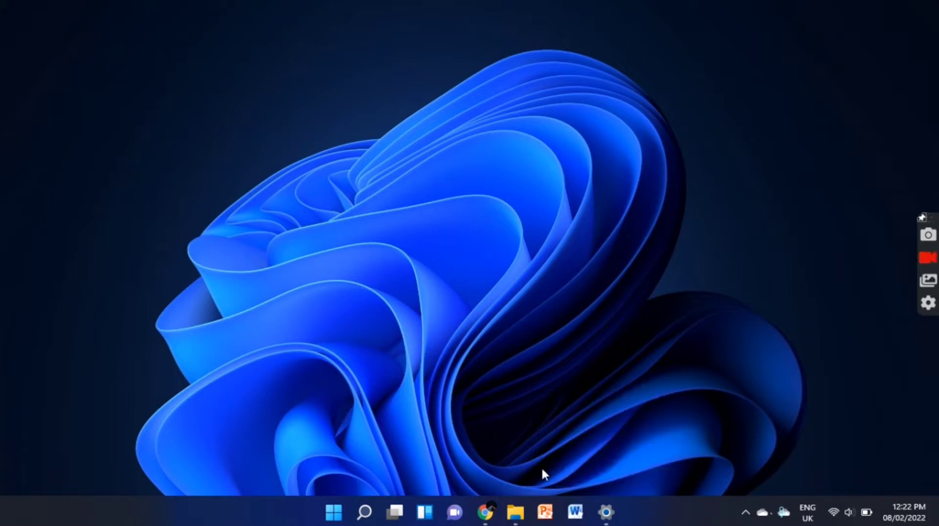
# Step: Open the TaskbarX site from the Chrome 'taskbarx' results and download the Portable Zip x64
pyautogui.moveTo(486, 511)
pyautogui.click(473, 452)
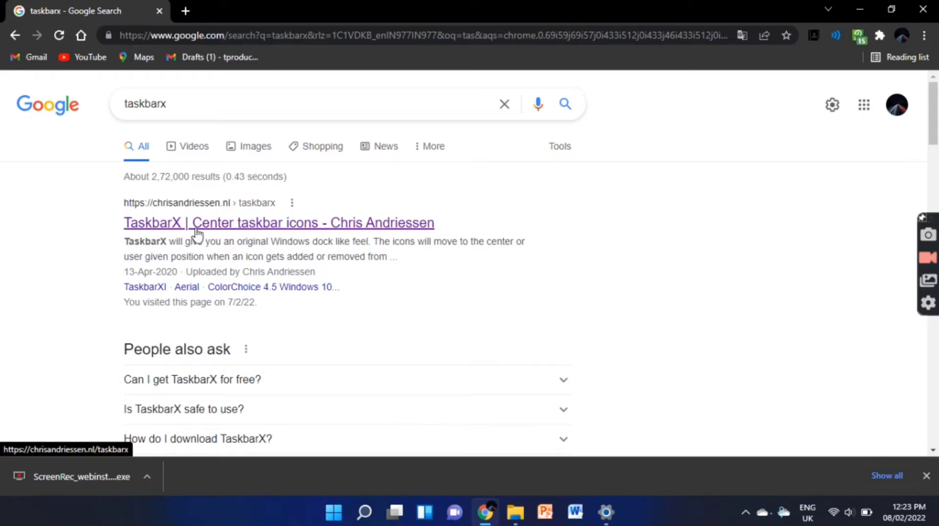
pyautogui.click(163, 229)
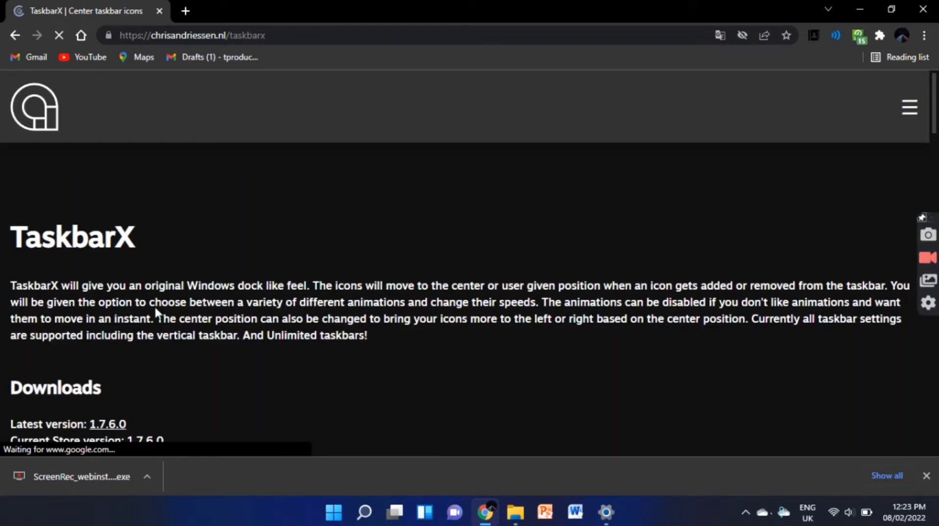
pyautogui.scroll(-2, 165, 240)
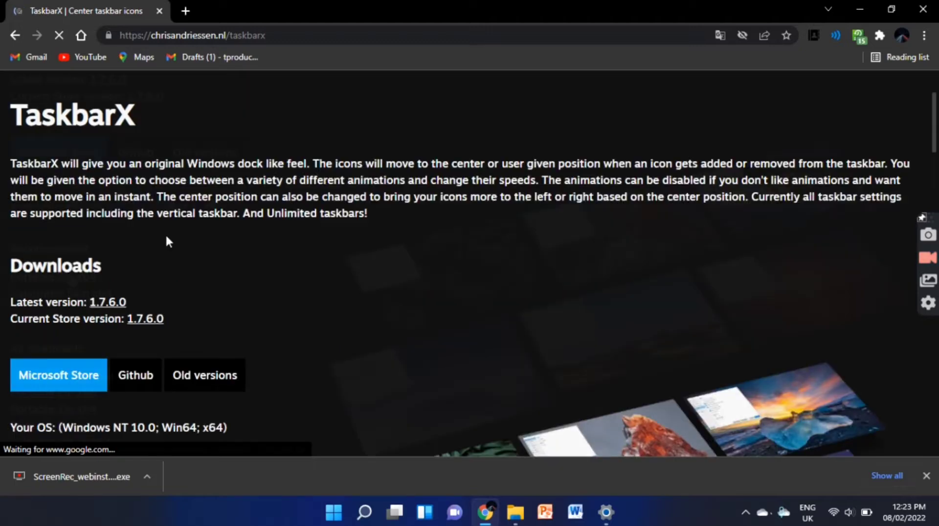
pyautogui.scroll(-5, 165, 240)
pyautogui.click(74, 275)
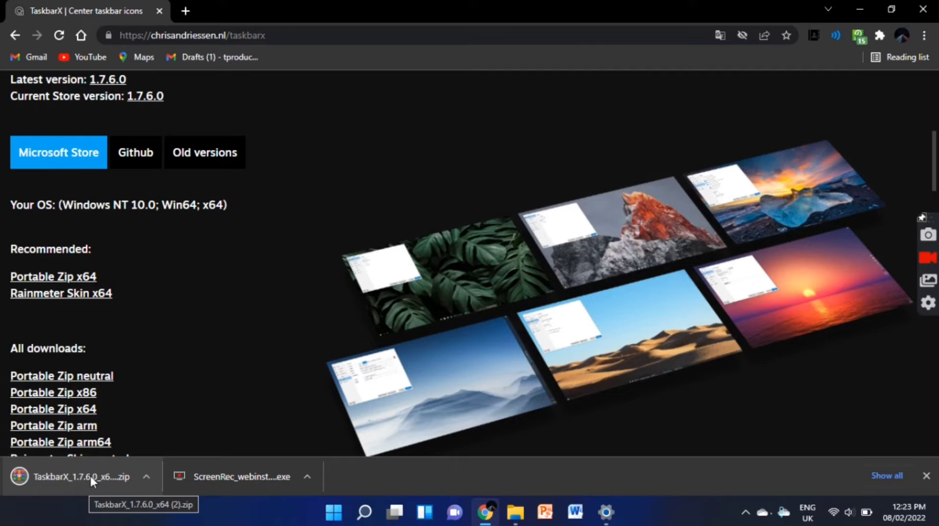
# Step: Extract the TaskbarX_1.7.6.0_x64 zip with WinRAR into Downloads, then minimize WinRAR
pyautogui.click(83, 475)
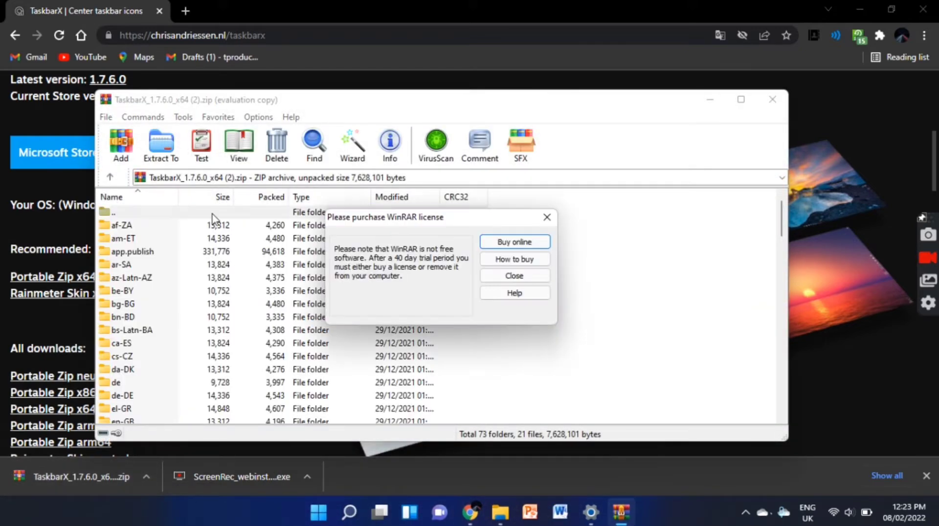
pyautogui.click(513, 275)
pyautogui.click(153, 162)
pyautogui.click(482, 225)
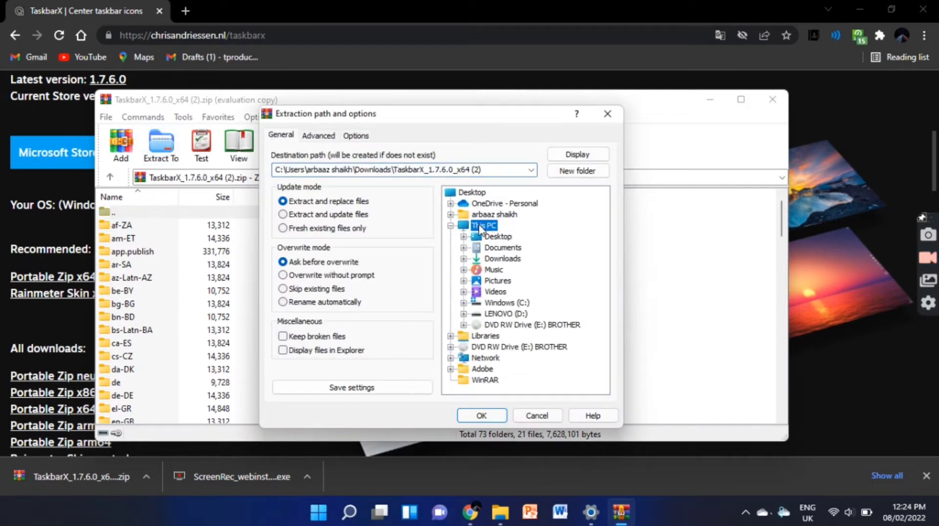
pyautogui.click(494, 417)
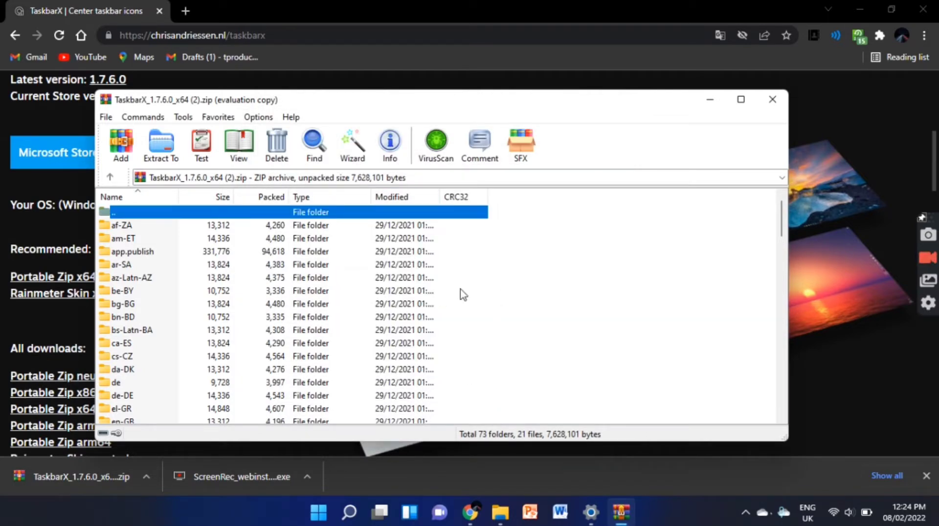
pyautogui.click(711, 99)
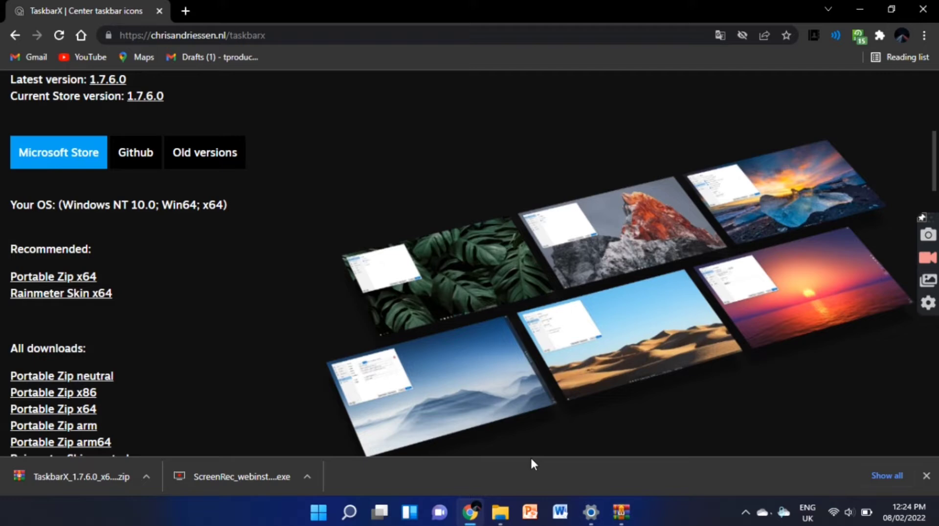
# Step: Bring the TaskbarX_1.7.6.0_x64 Explorer window forward and maximize it
pyautogui.moveTo(500, 512)
pyautogui.click(444, 446)
pyautogui.click(444, 452)
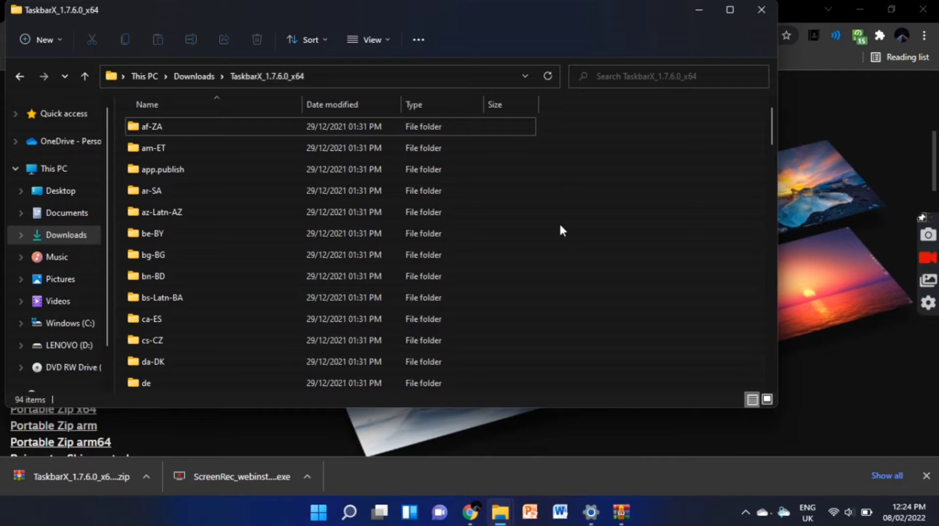
pyautogui.click(730, 10)
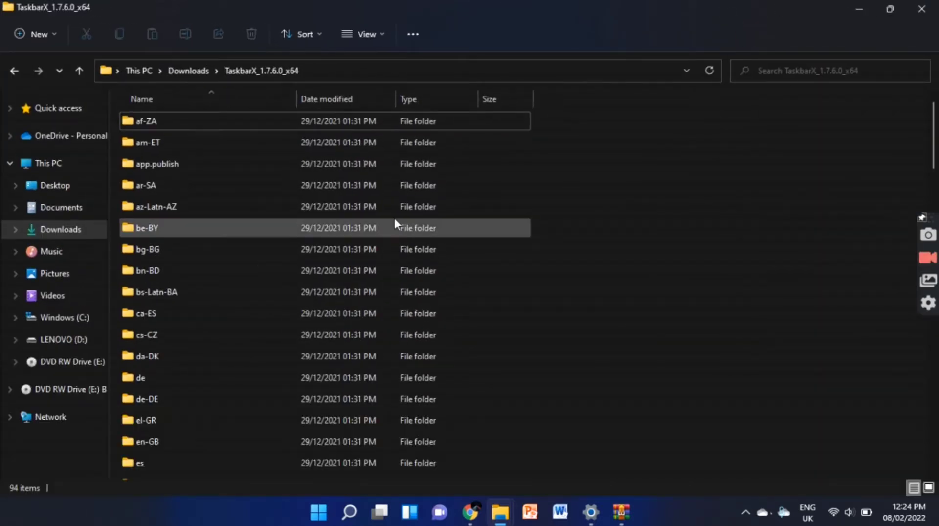
# Step: Switch the folder view to Large icons and launch TaskbarX Configurator
pyautogui.scroll(-1, 398, 252)
pyautogui.scroll(-20, 396, 253)
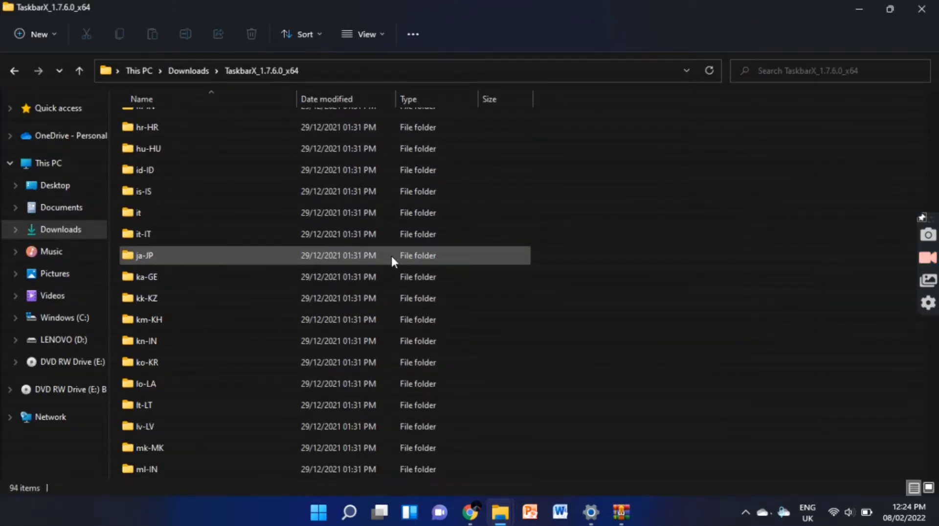
pyautogui.scroll(-3, 390, 254)
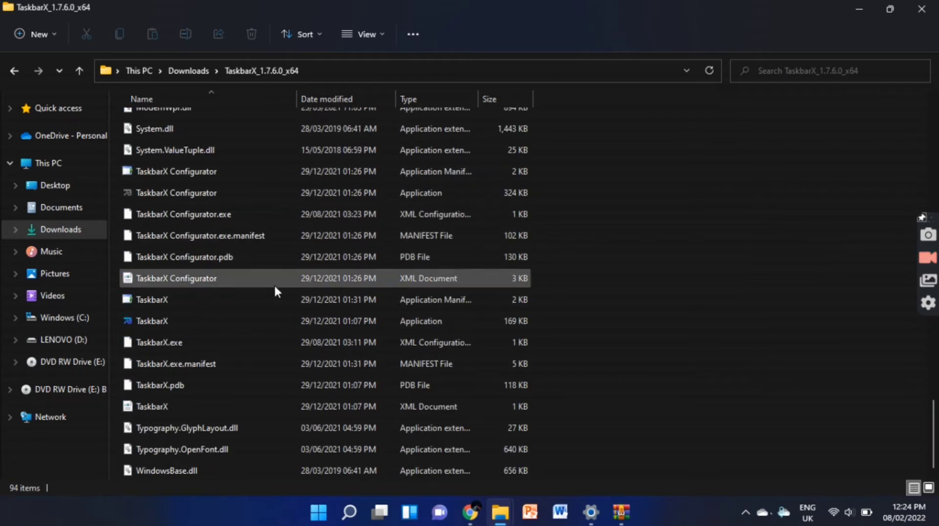
pyautogui.click(928, 487)
pyautogui.scroll(-10, 306, 261)
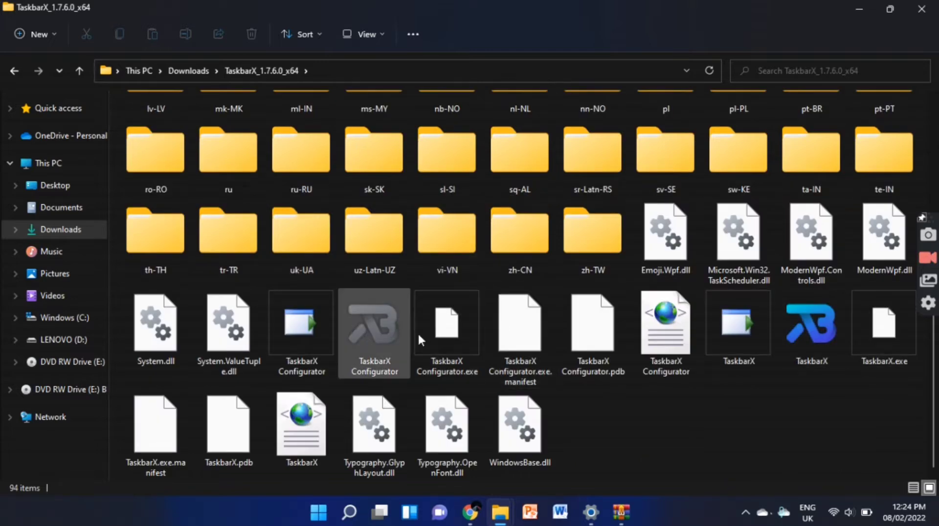
pyautogui.doubleClick(375, 320)
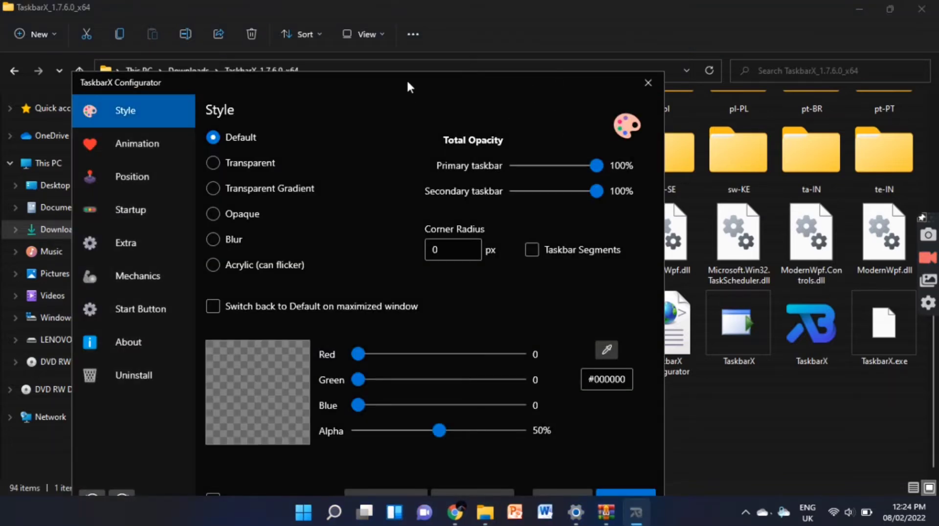
# Step: Set the TaskbarX style to Transparent with Show Console ticked, and apply it
pyautogui.moveTo(408, 83); pyautogui.dragTo(508, 31)
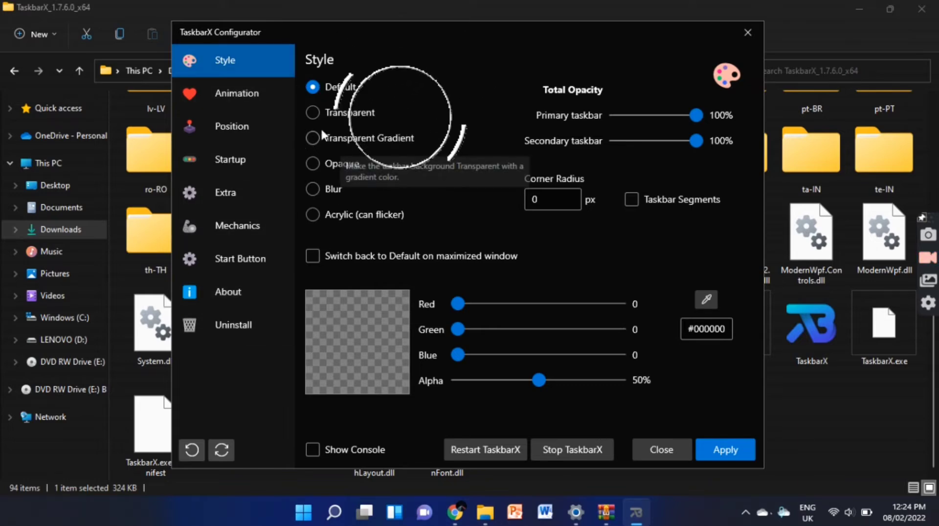
pyautogui.click(313, 113)
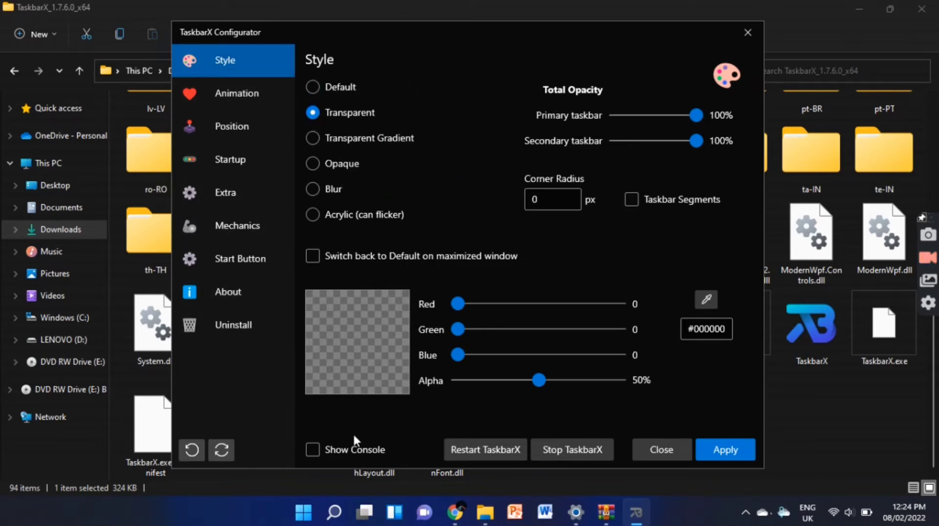
pyautogui.click(318, 447)
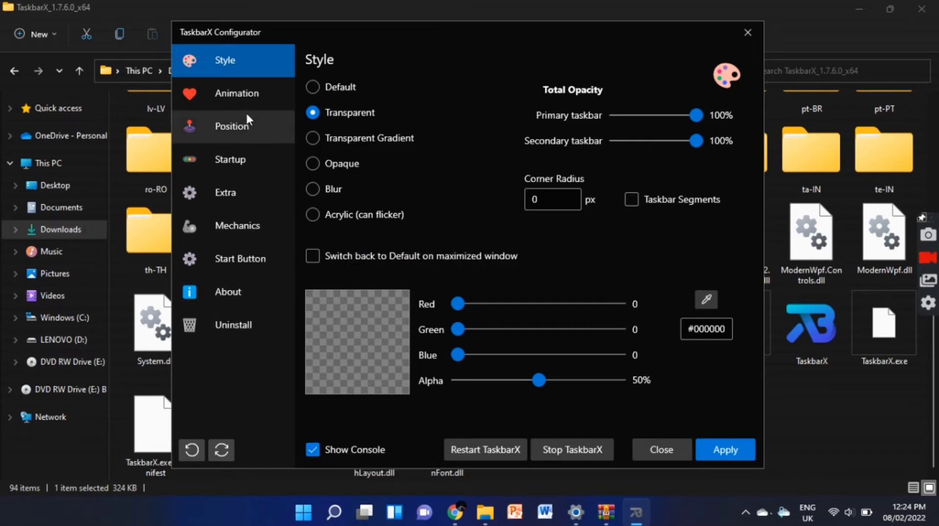
pyautogui.click(714, 444)
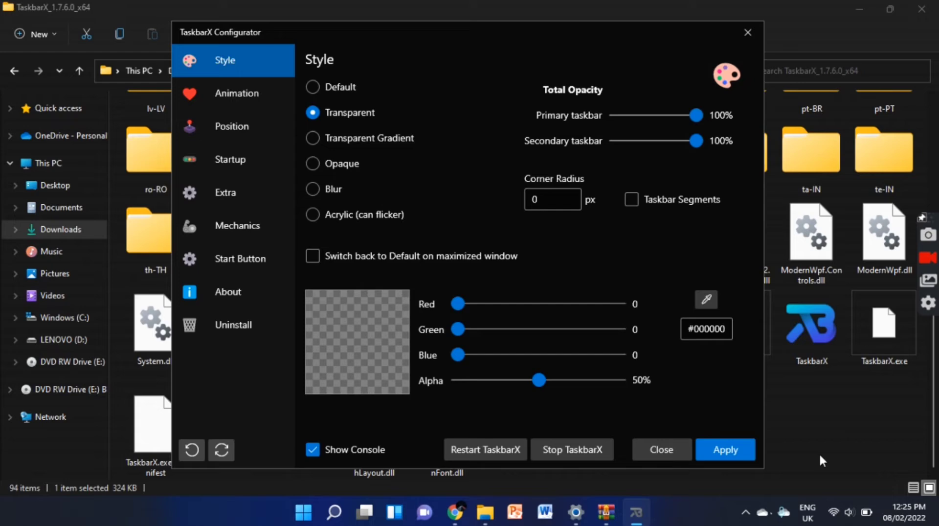
pyautogui.click(721, 453)
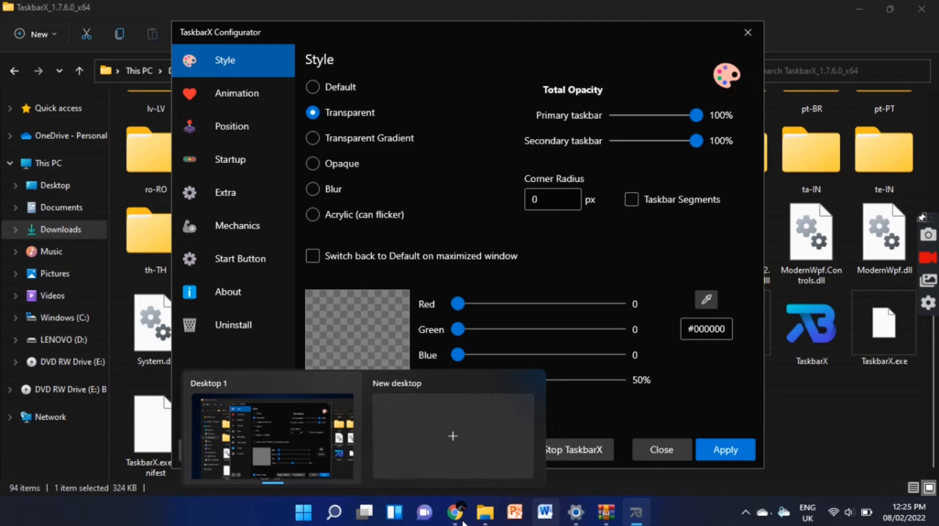
# Step: Enable every Extra option: centering, looper pause, hidden Start buttons and trays, tray icon. Then apply
pyautogui.click(219, 190)
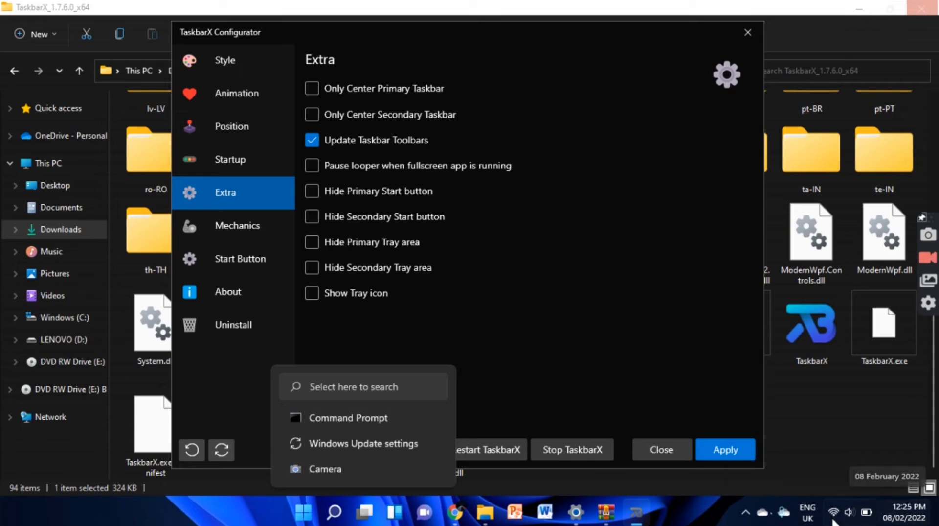
pyautogui.click(312, 114)
pyautogui.click(310, 89)
pyautogui.click(307, 167)
pyautogui.click(311, 191)
pyautogui.click(314, 241)
pyautogui.click(315, 265)
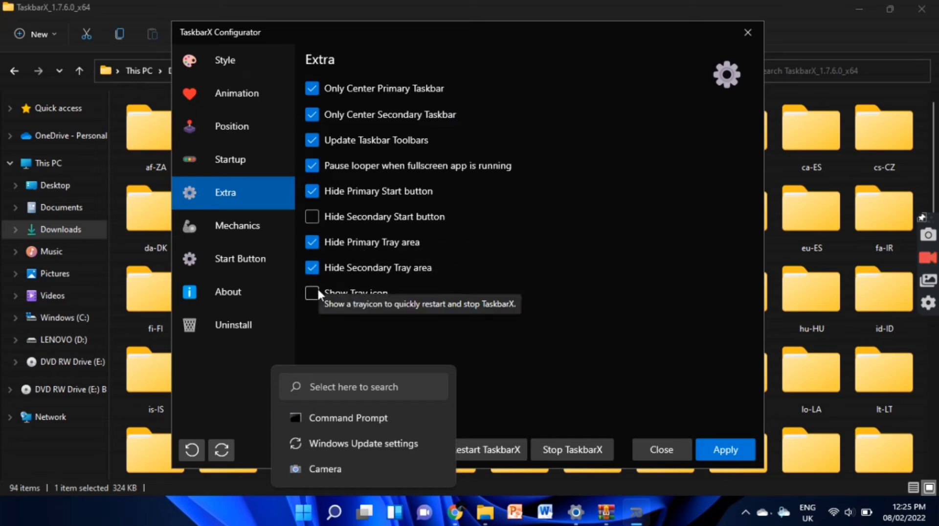
pyautogui.click(317, 289)
pyautogui.click(313, 216)
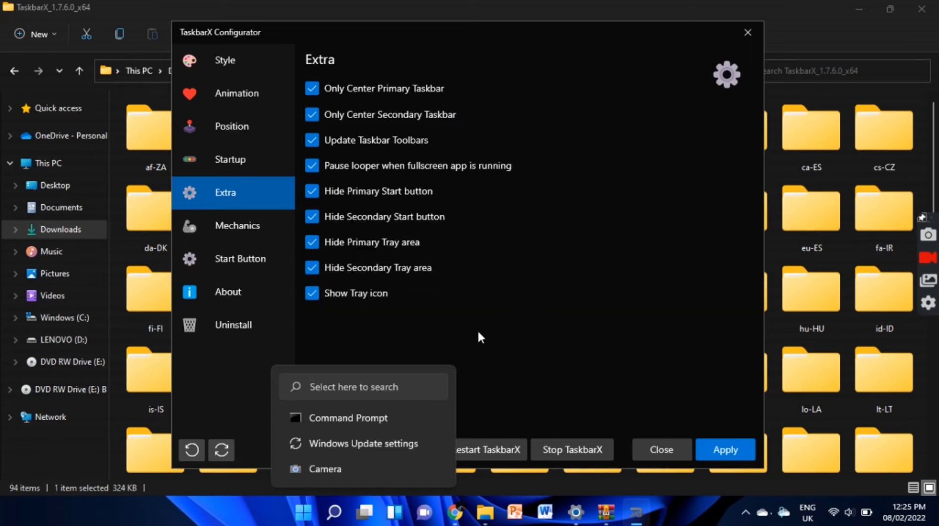
pyautogui.click(727, 450)
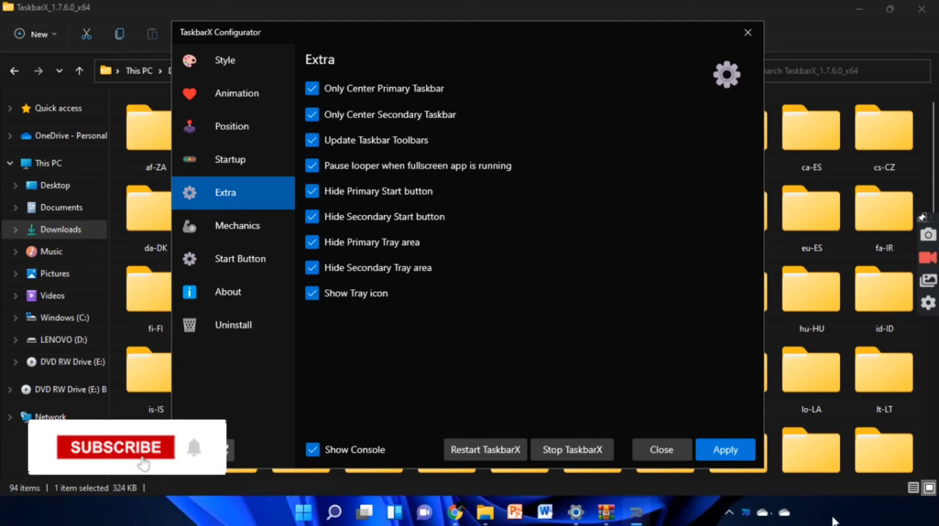
# Step: Close TaskbarX Configurator and minimise File Explorer and Chrome
pyautogui.click(747, 34)
pyautogui.click(867, 1)
pyautogui.click(850, 1)
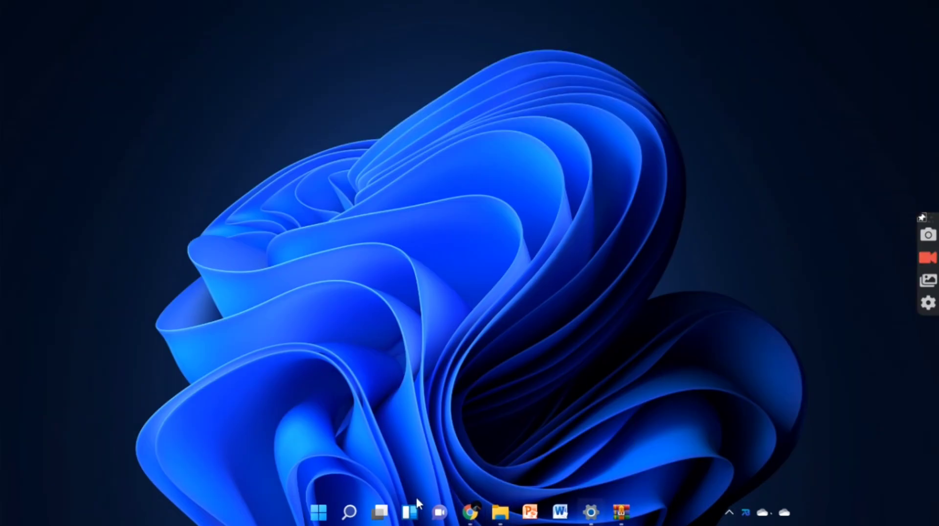
pyautogui.moveTo(612, 498)
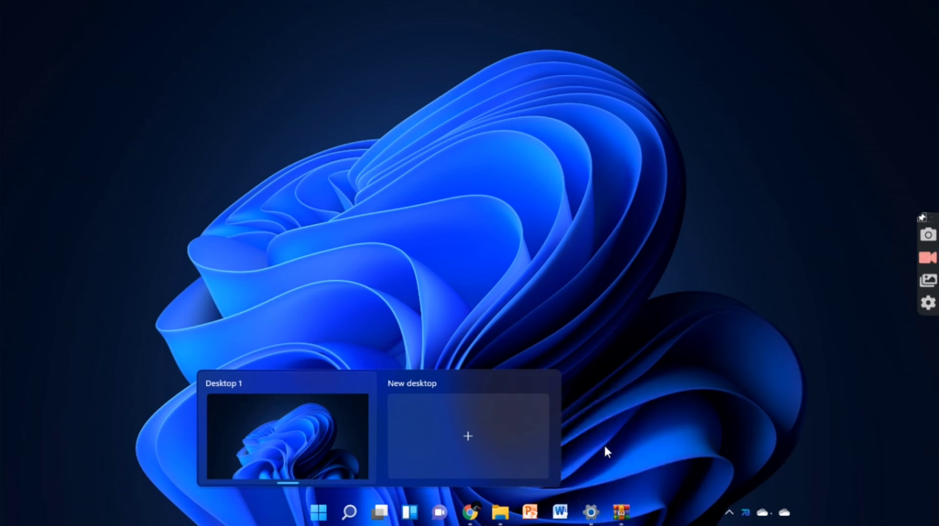
# Step: Apply the Sunrise theme in Settings > Personalisation and minimise Settings
pyautogui.click(592, 508)
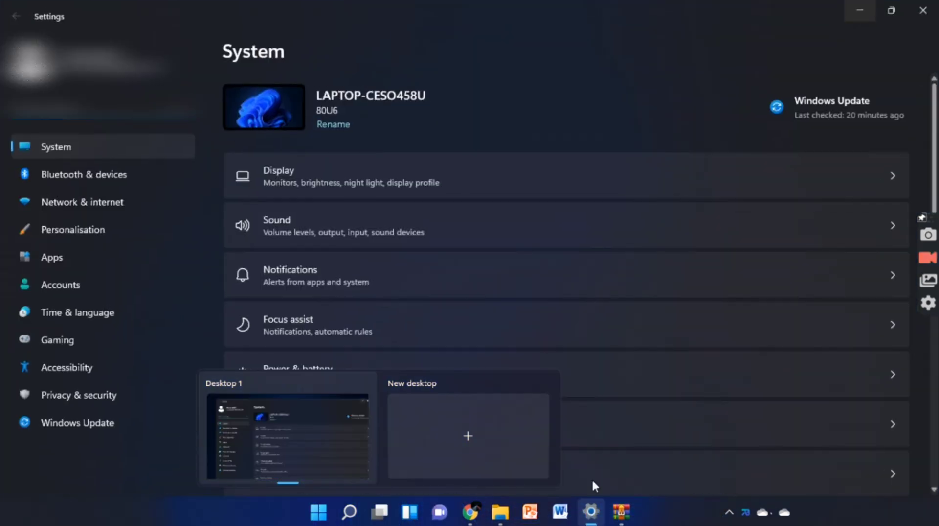
pyautogui.click(97, 234)
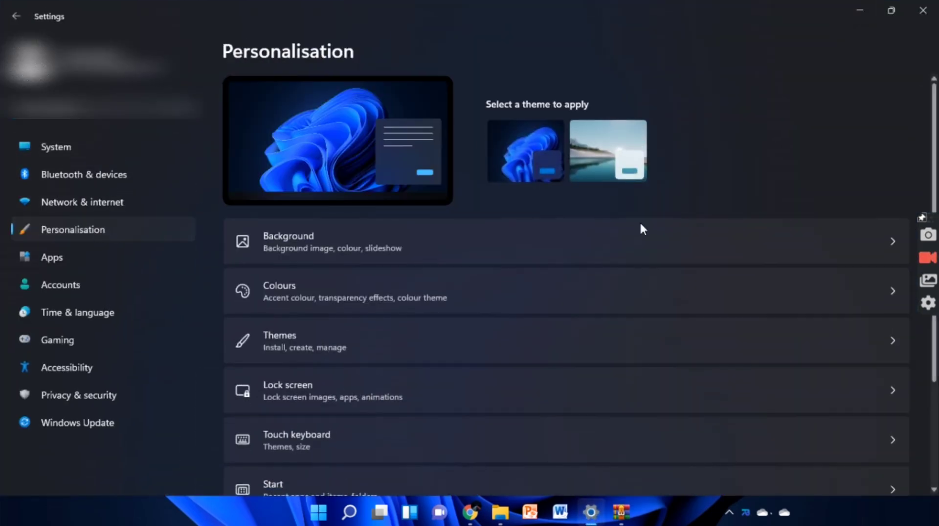
pyautogui.click(593, 141)
pyautogui.click(594, 139)
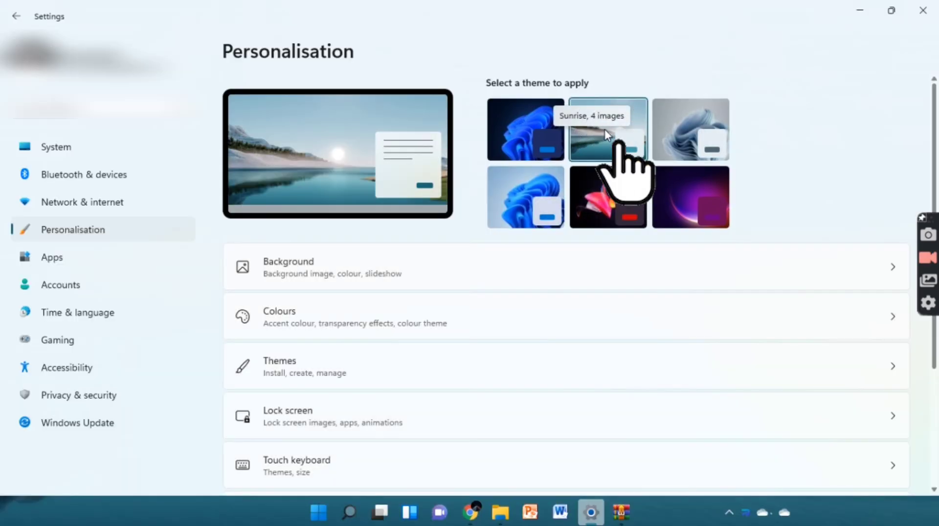
pyautogui.click(601, 141)
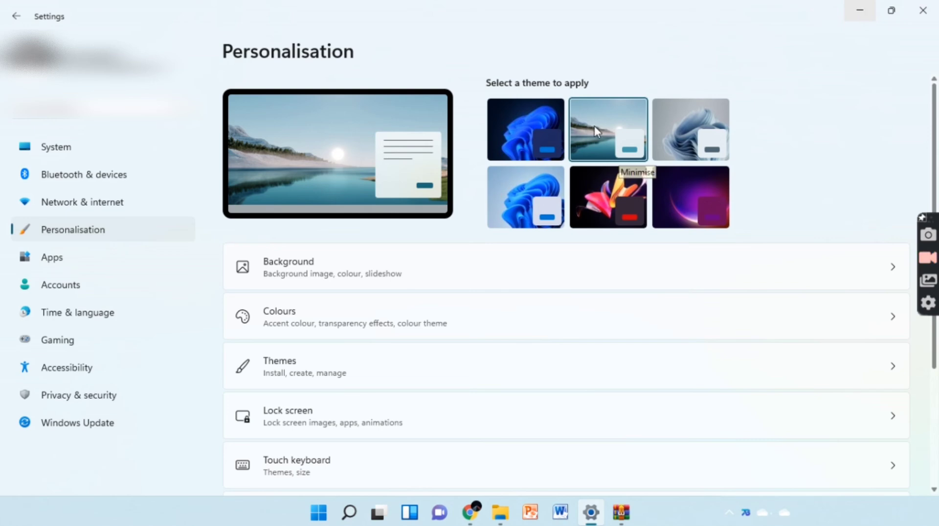
pyautogui.click(860, 10)
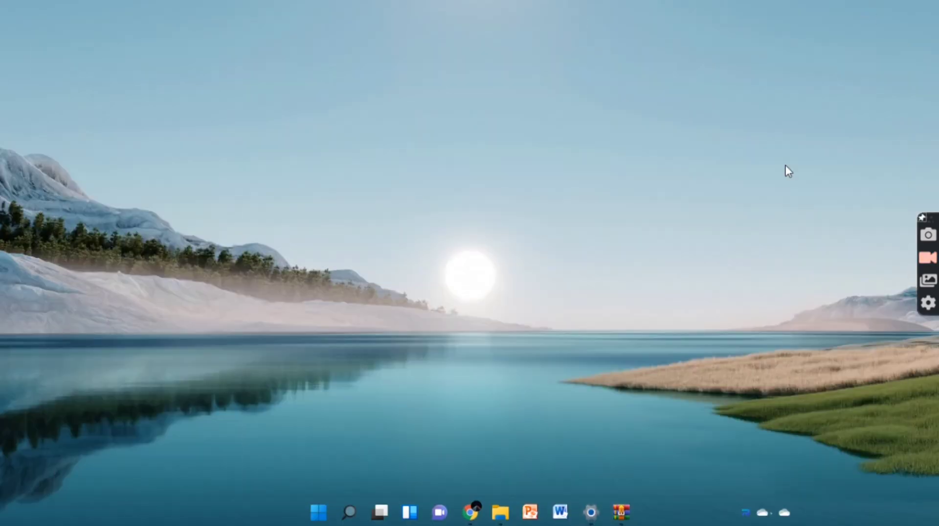
# Step: Reopen Personalisation, apply the Windows (light) bloom theme, and minimise Settings
pyautogui.moveTo(621, 511)
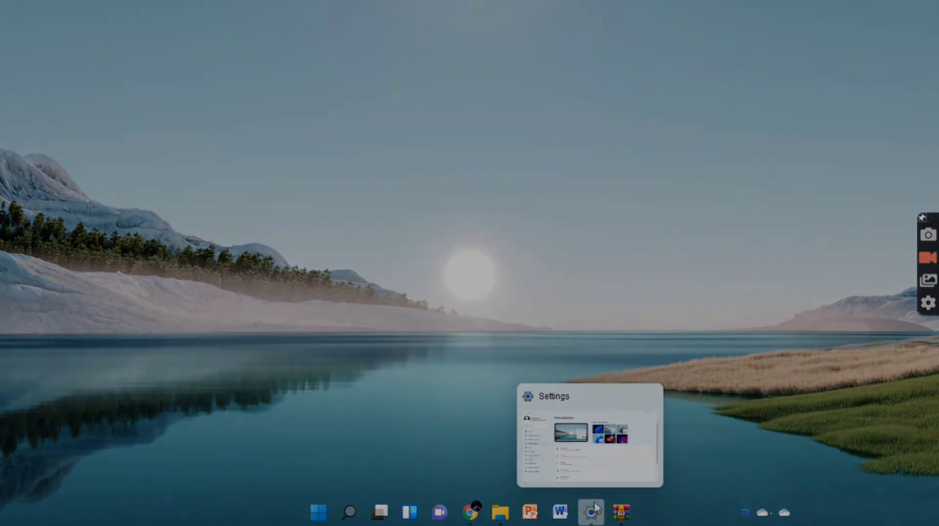
pyautogui.click(595, 508)
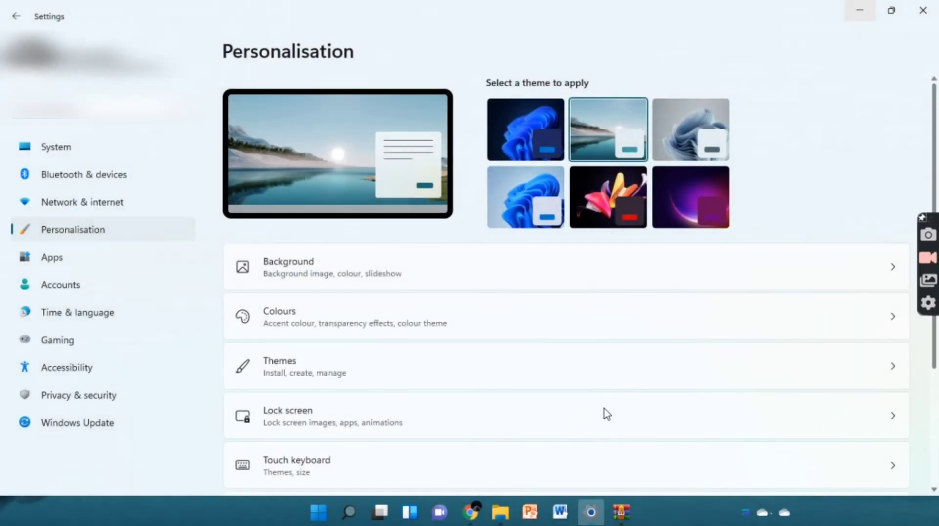
pyautogui.click(685, 125)
pyautogui.click(858, 11)
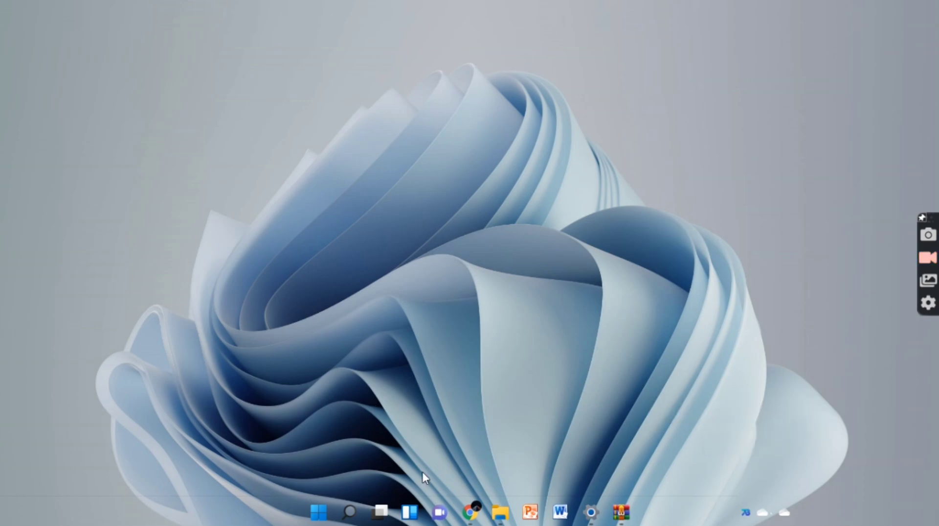